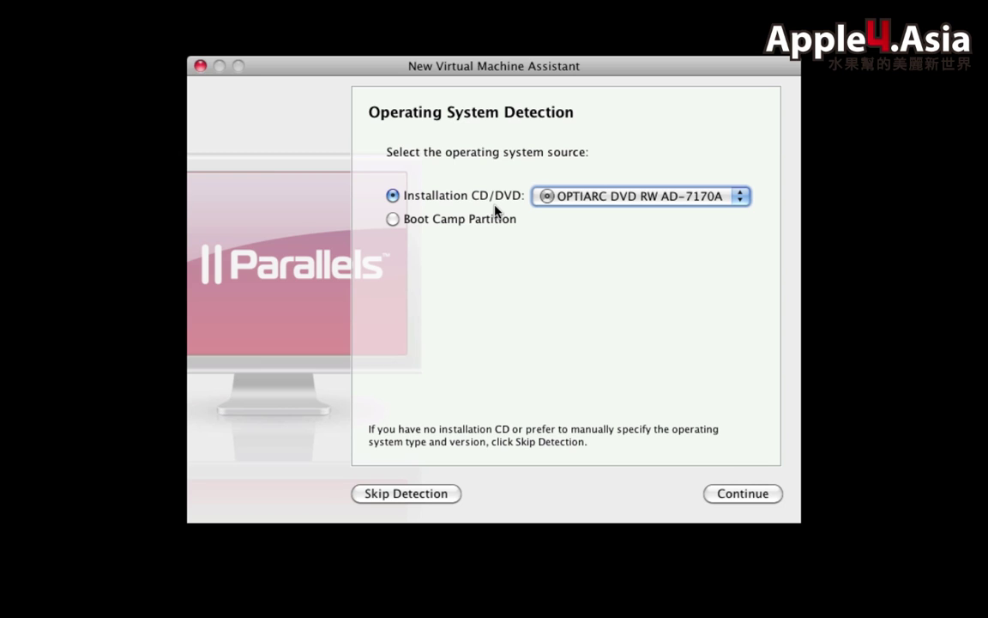
Step: Set windows XP SP2 CHT.iso from the xp folder as the installation source and continue to system detection
click(579, 202)
click(589, 225)
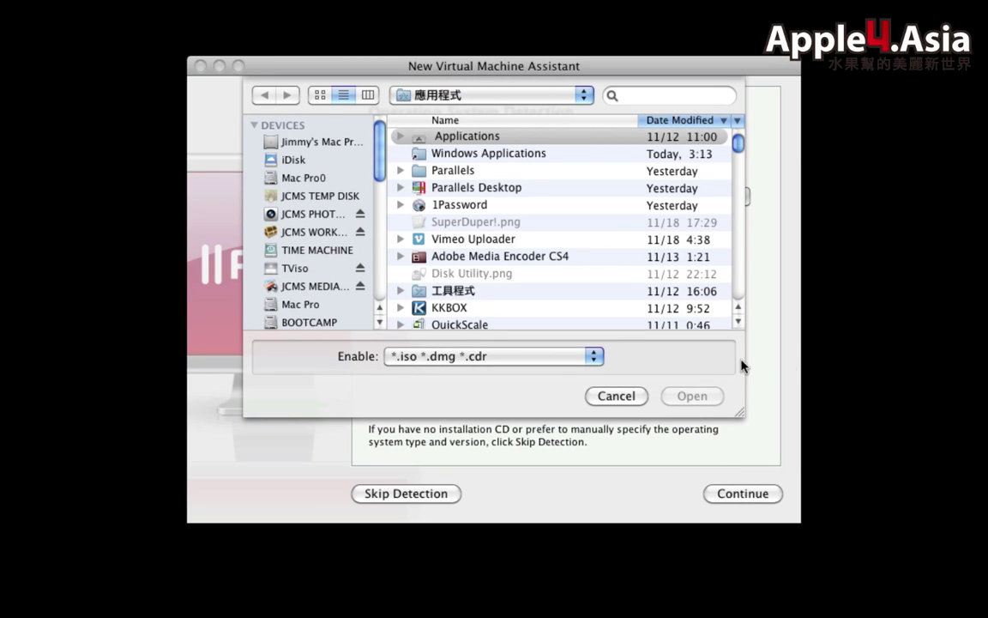
click(706, 359)
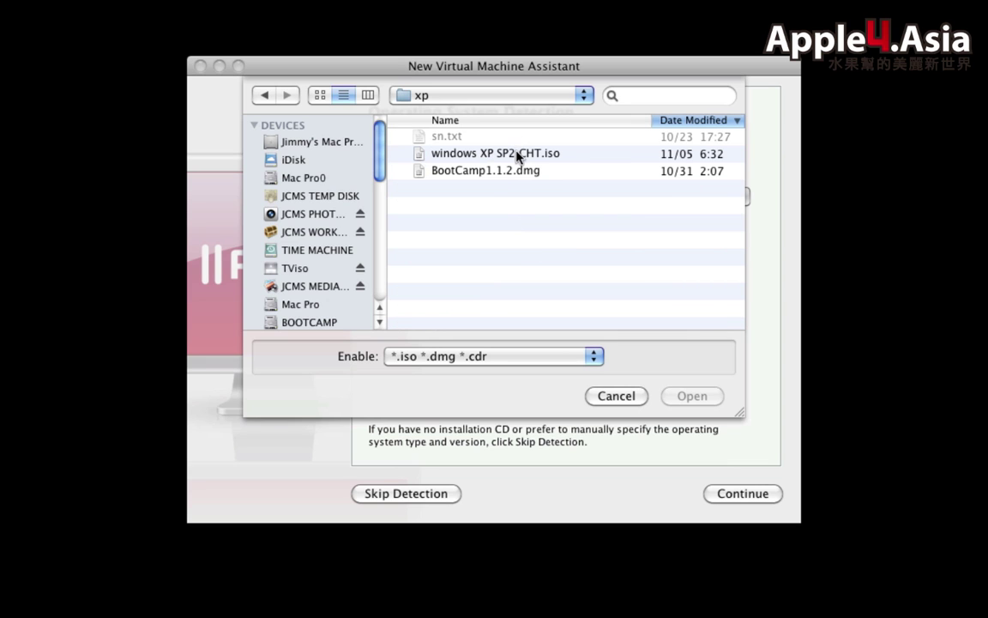
click(518, 153)
click(691, 396)
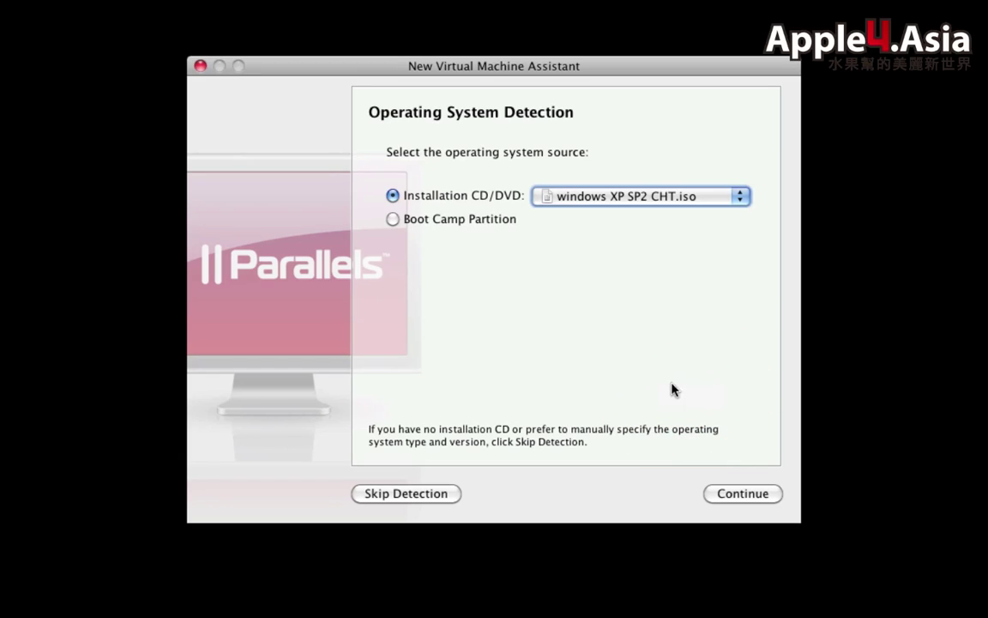
click(725, 494)
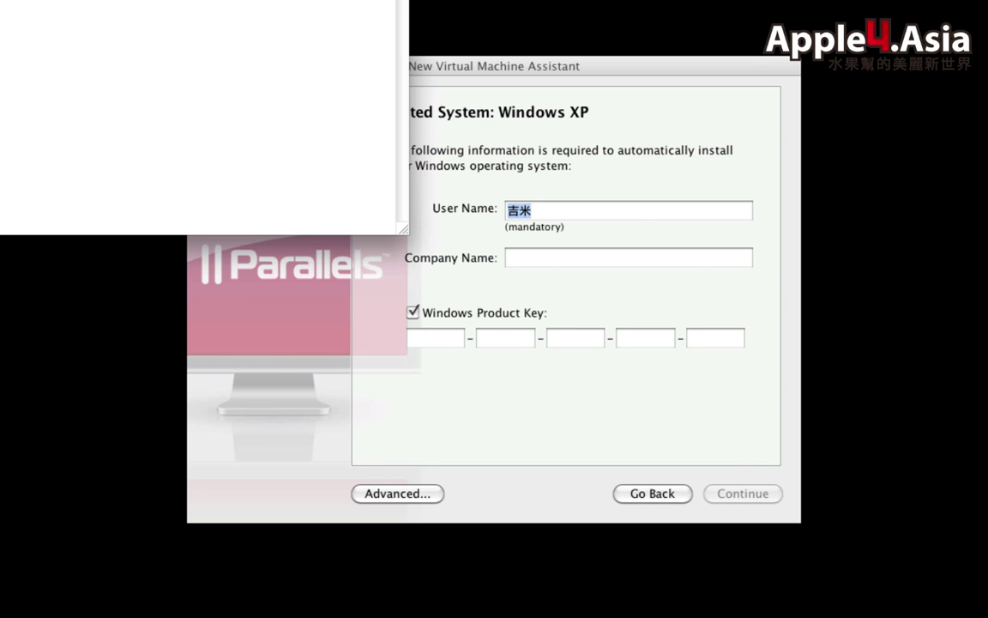
Step: Enter the Windows product key for the automatic installation and continue
key(super+v)
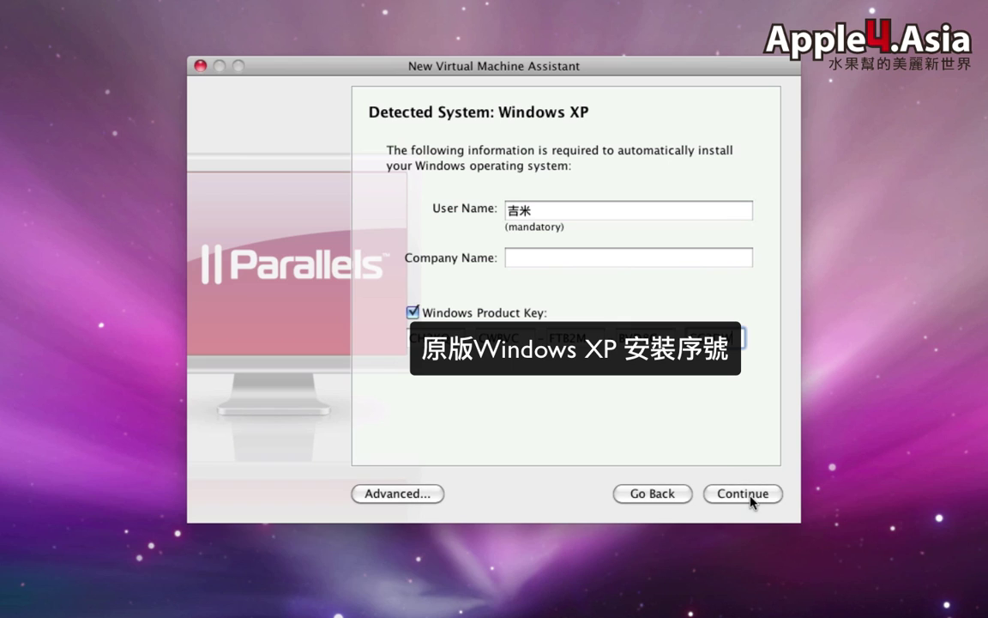
click(748, 494)
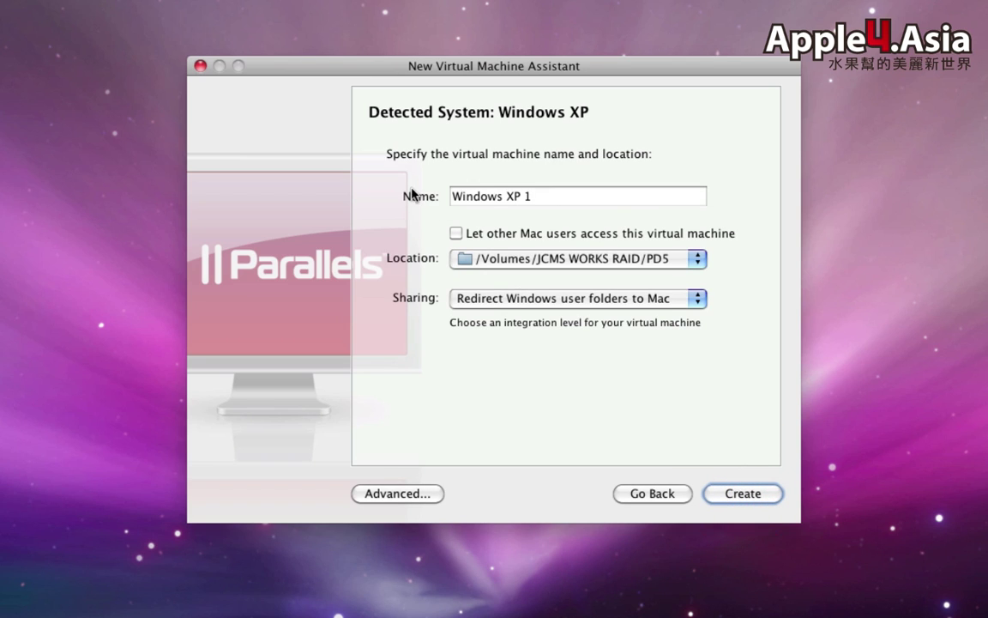
Step: Name the virtual machine Windows XP TEST, keep sharing on Redirect Windows user folders to Mac, and create it
click(529, 196)
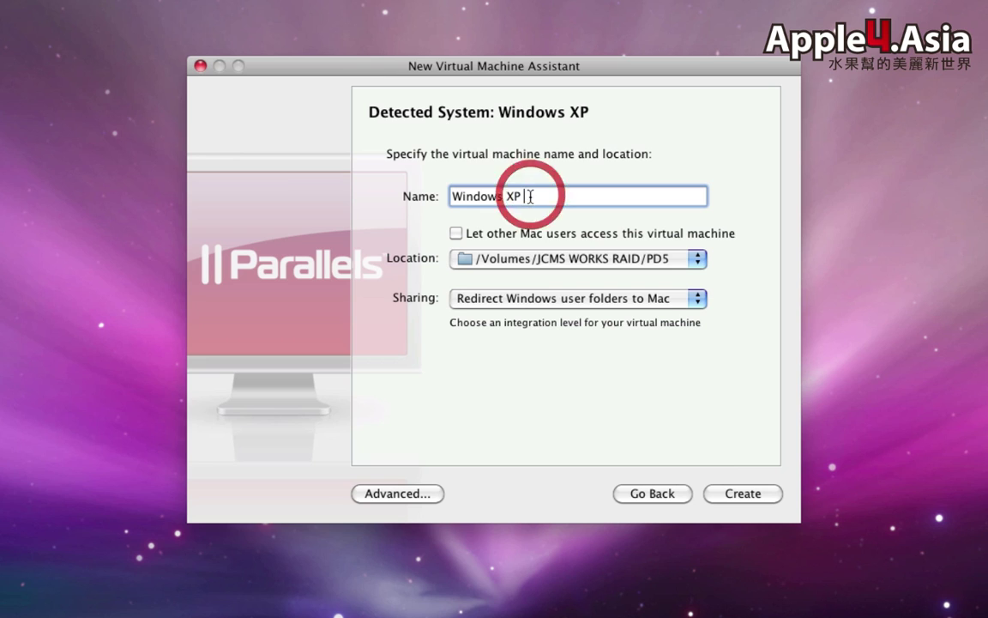
text(EST)
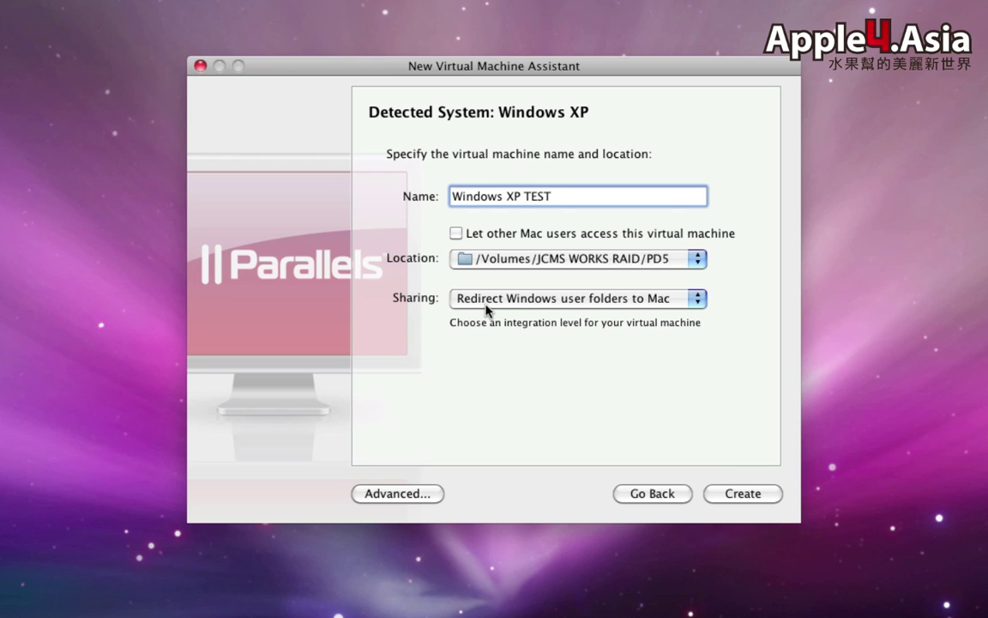
click(655, 301)
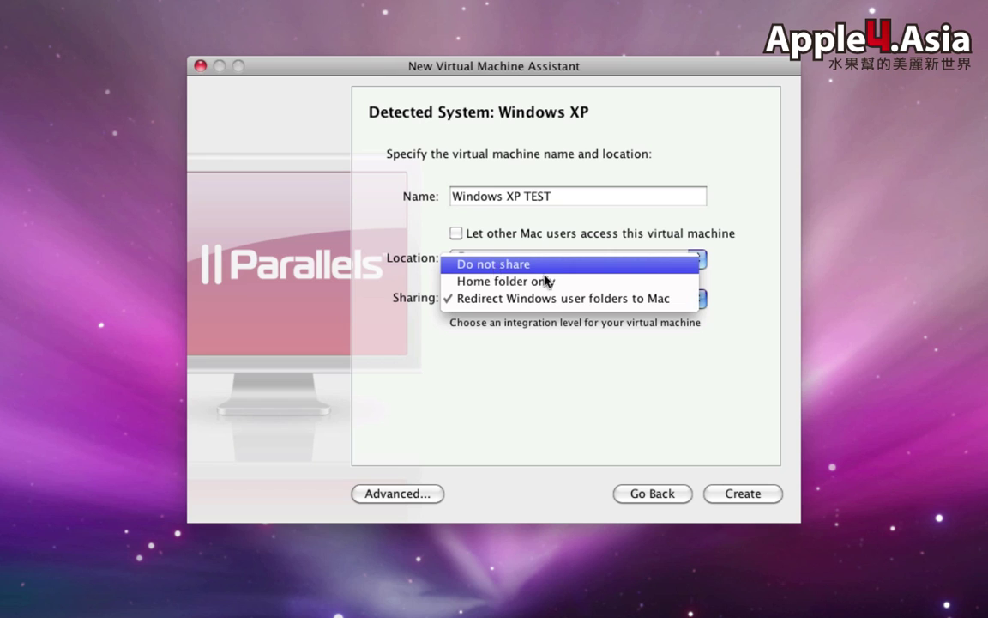
click(580, 380)
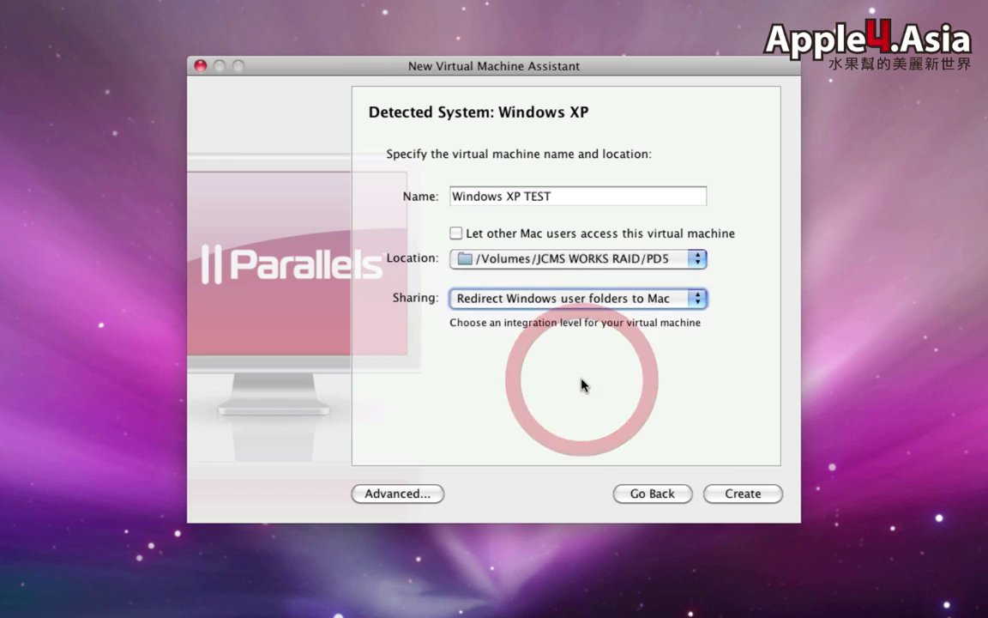
click(736, 495)
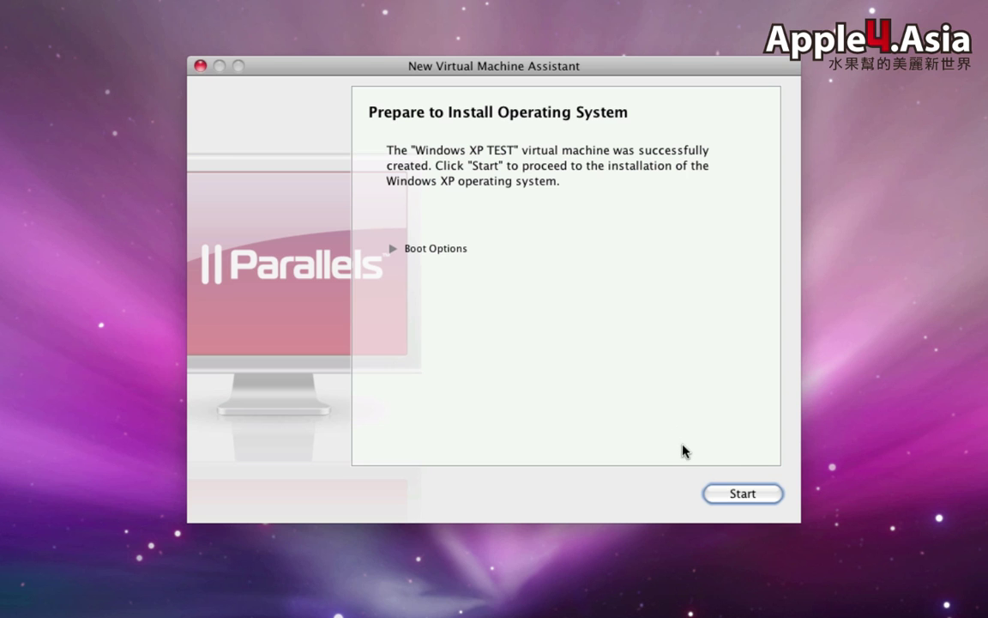
Step: Start the Windows XP installation and rearrange the virtual machine window and the machine list on the desktop
click(734, 494)
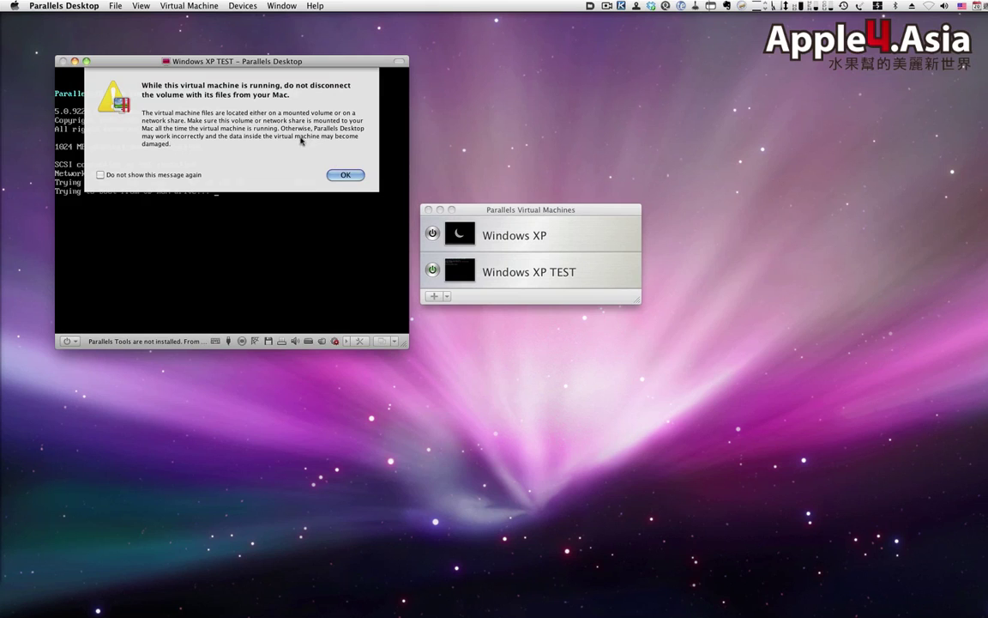
click(345, 175)
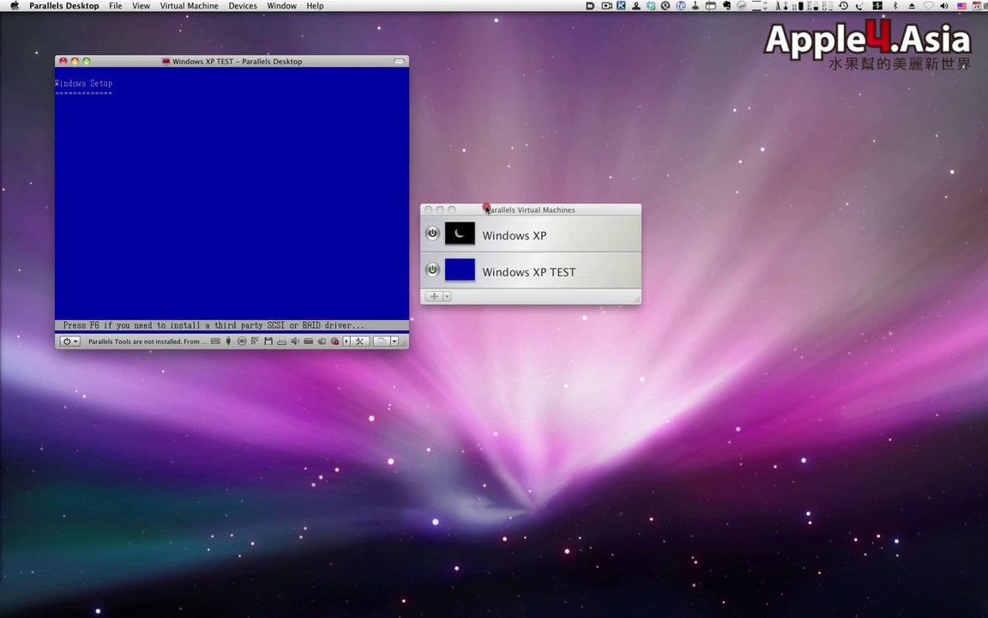
drag(486, 214, 761, 145)
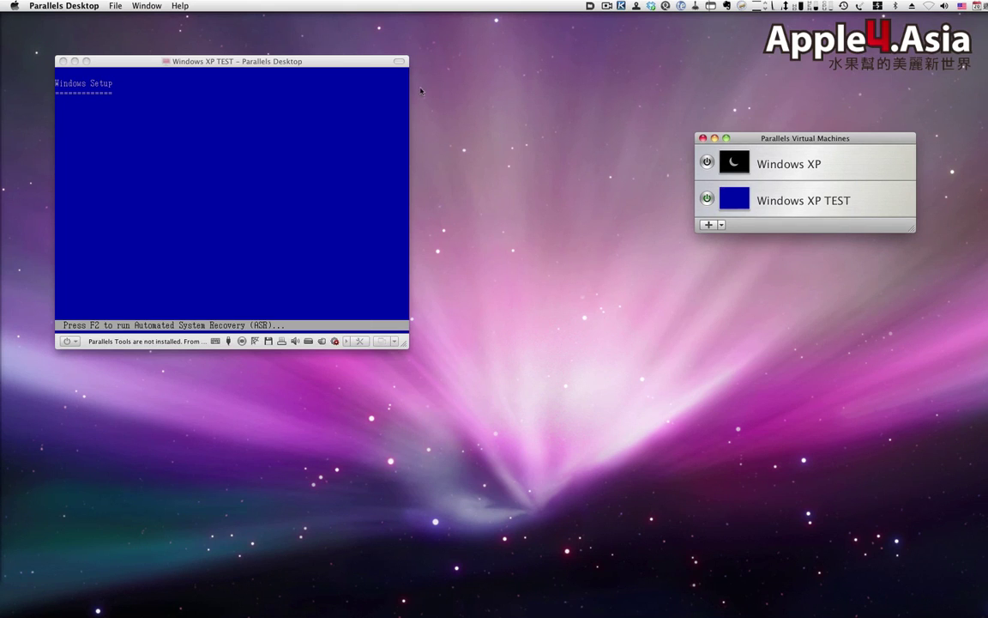
drag(356, 56, 576, 102)
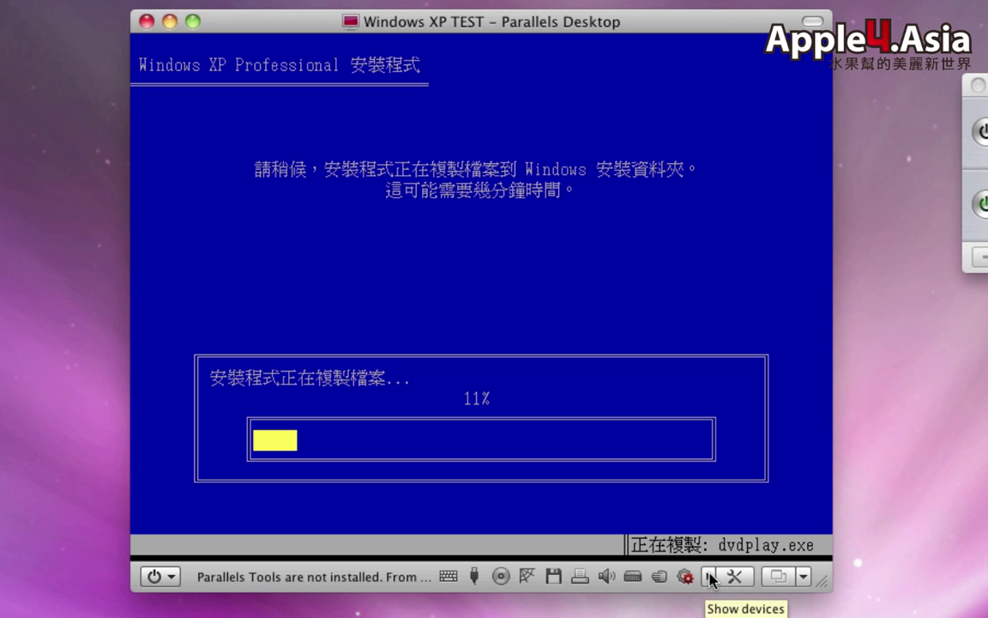
Step: Collapse and restore the device icons in the Windows XP TEST window
click(711, 578)
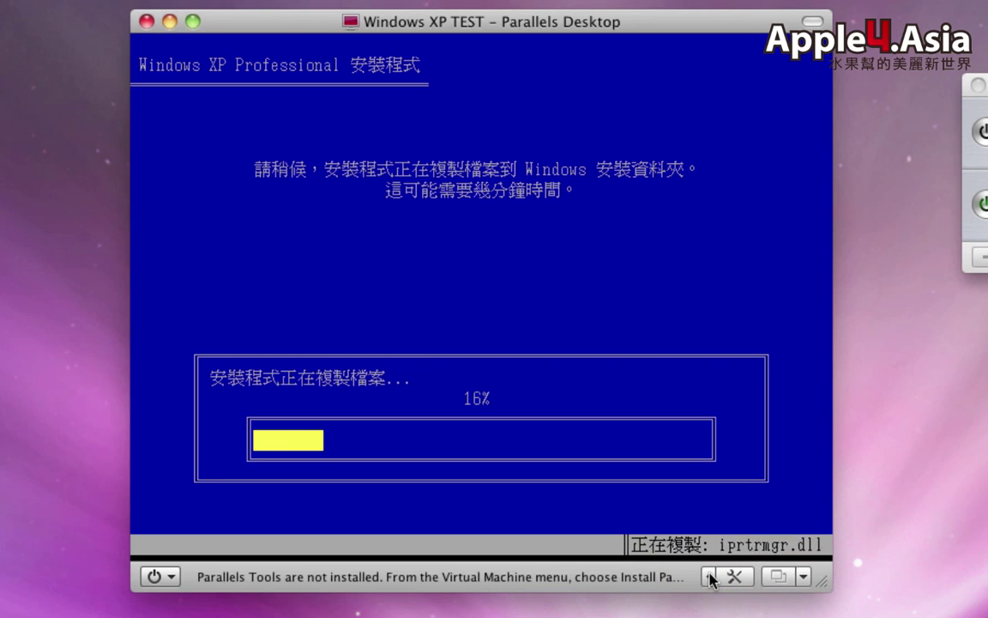
click(712, 577)
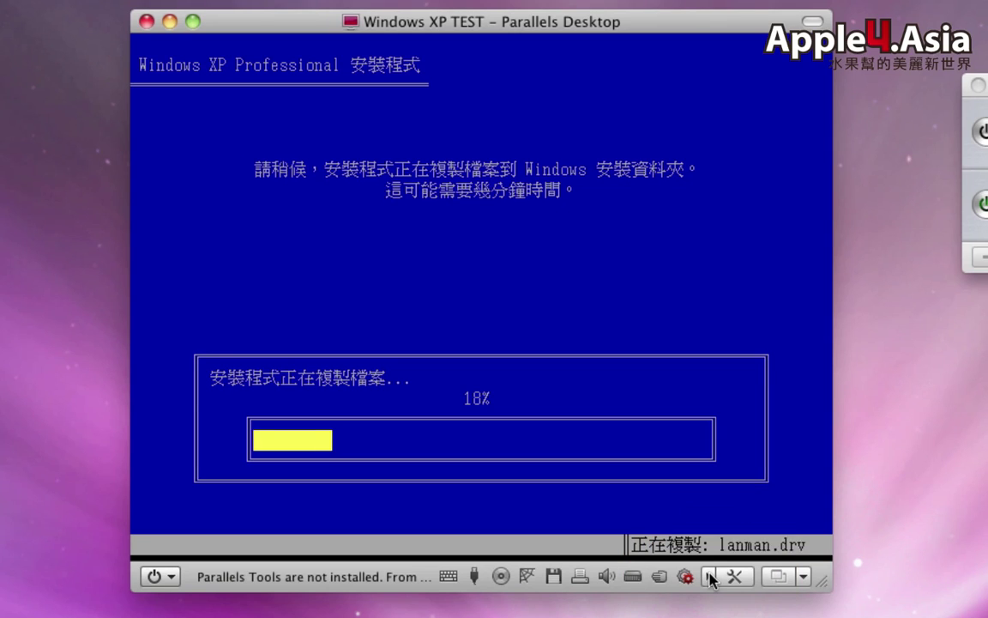
Step: Try Full Screen mode for the Windows XP TEST virtual machine, dismiss its introduction, and return to the windowed view
click(803, 576)
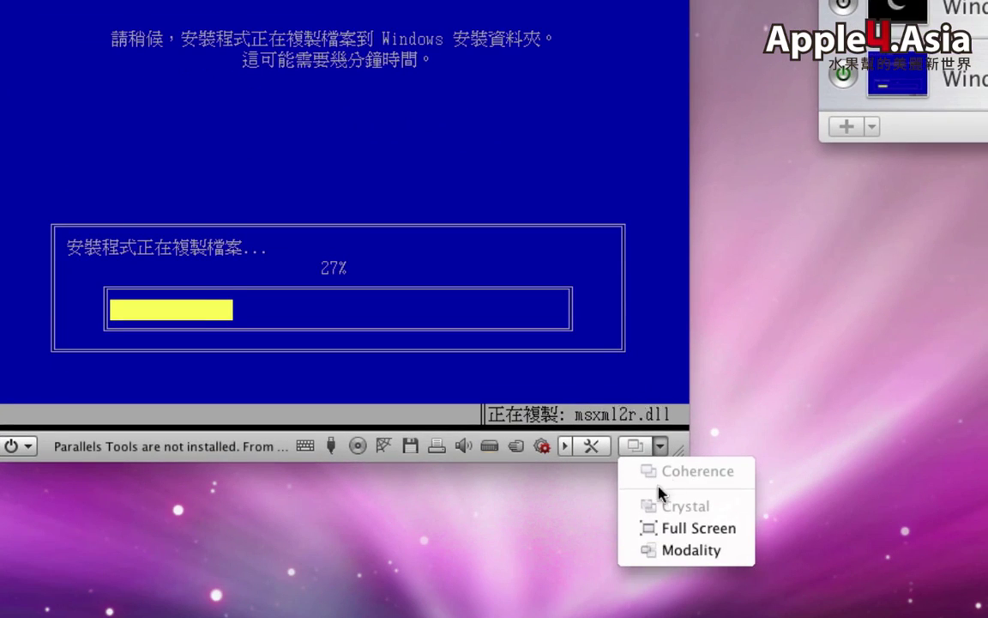
click(741, 528)
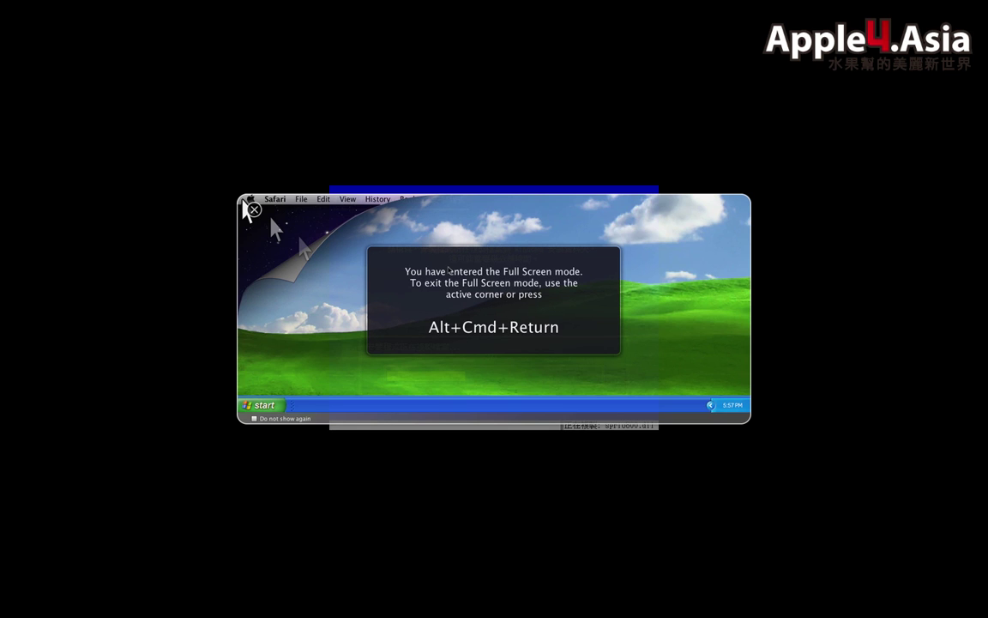
click(254, 211)
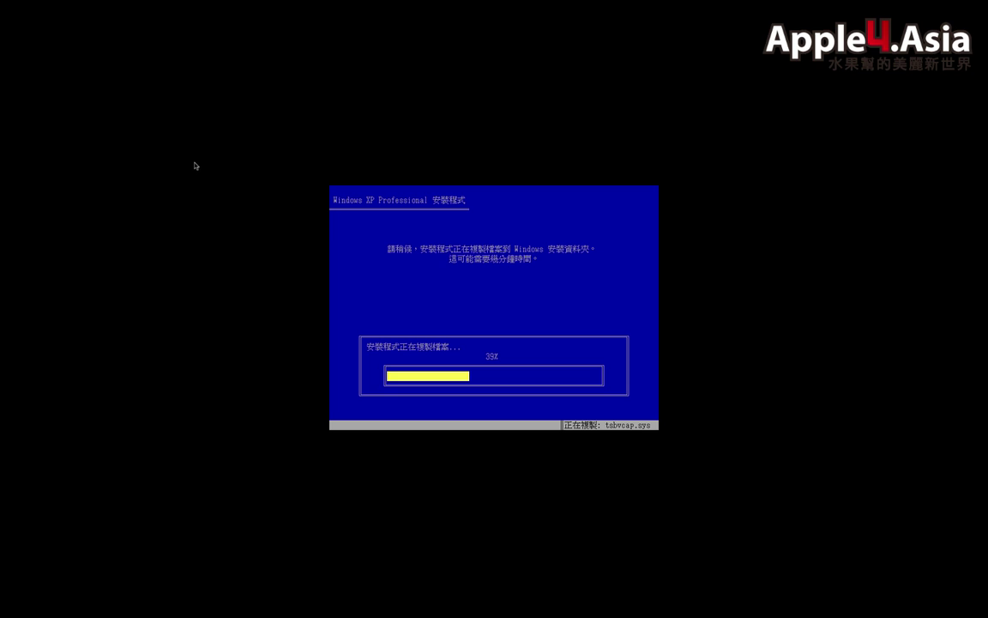
key(ctrl+alt+Return)
key(alt+shift+Return)
key(alt+super+Return)
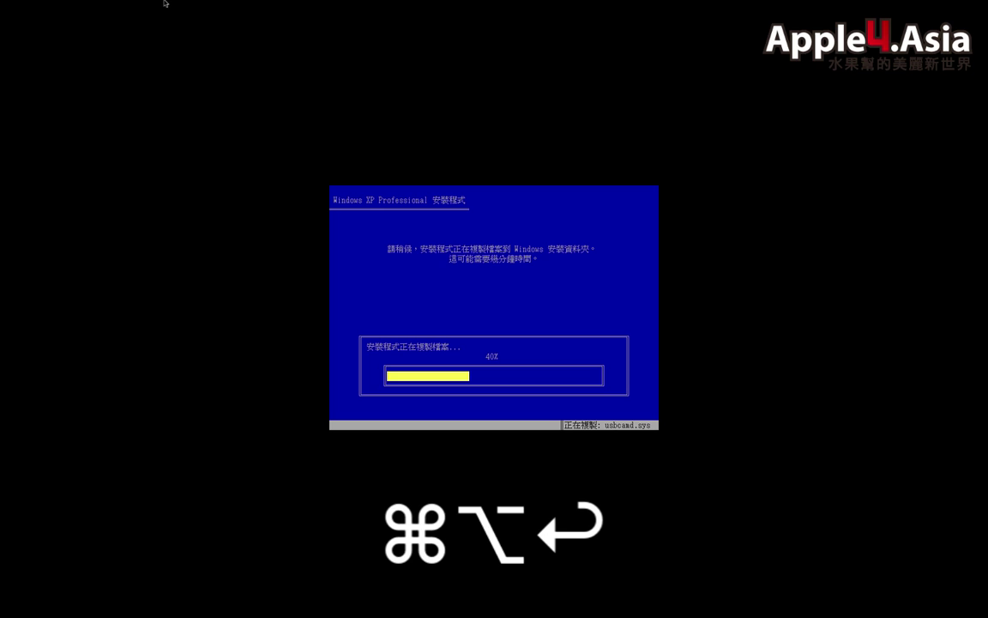
key(ctrl+super+Return)
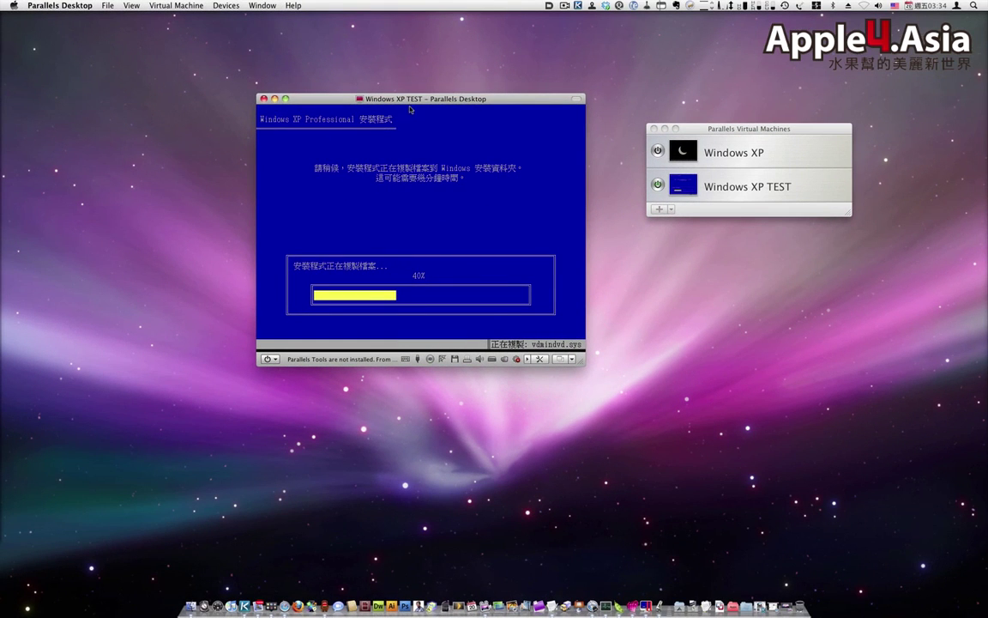
drag(416, 99, 442, 111)
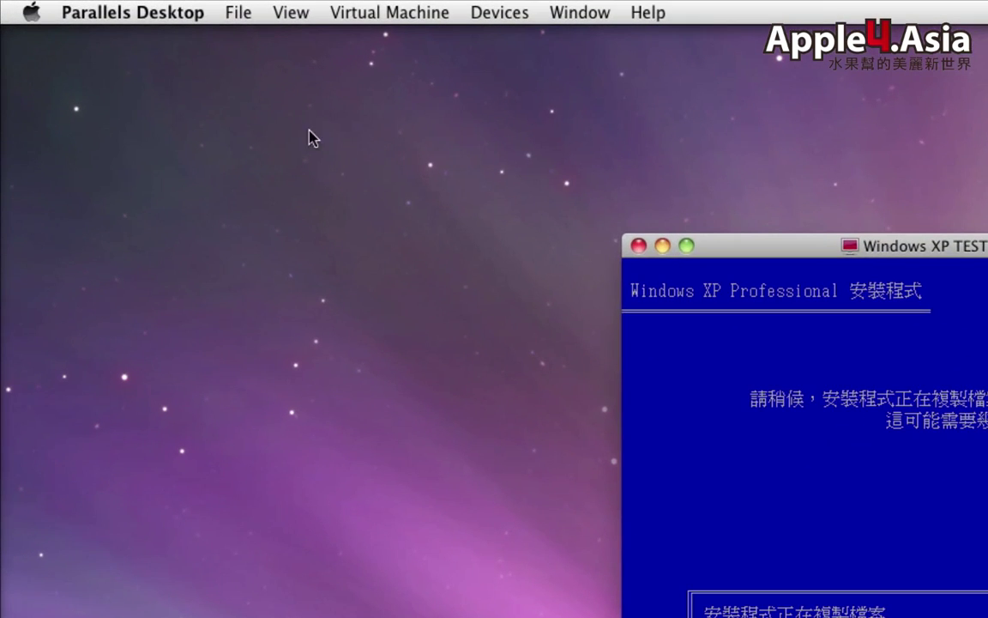
Step: Open the Windows XP TEST configuration, review its General, Options and Hardware settings, and close it
click(180, 12)
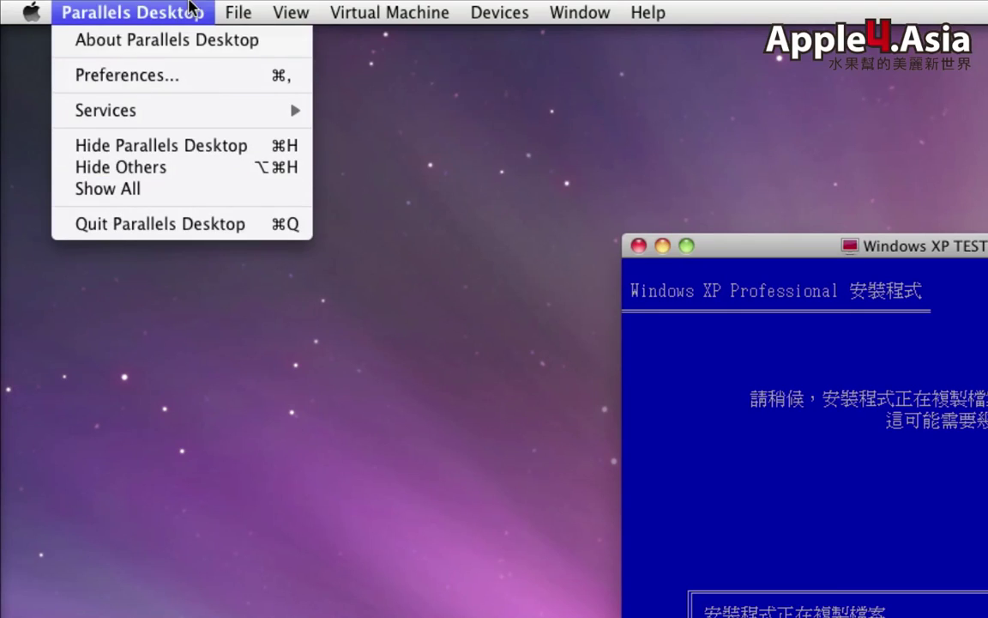
mouse_move(227, 10)
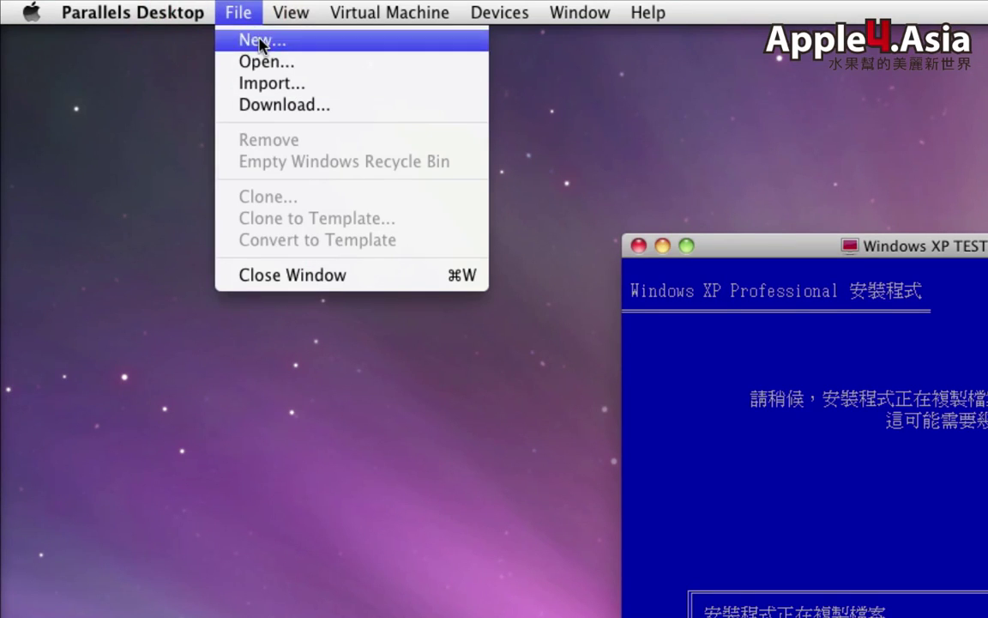
mouse_move(269, 11)
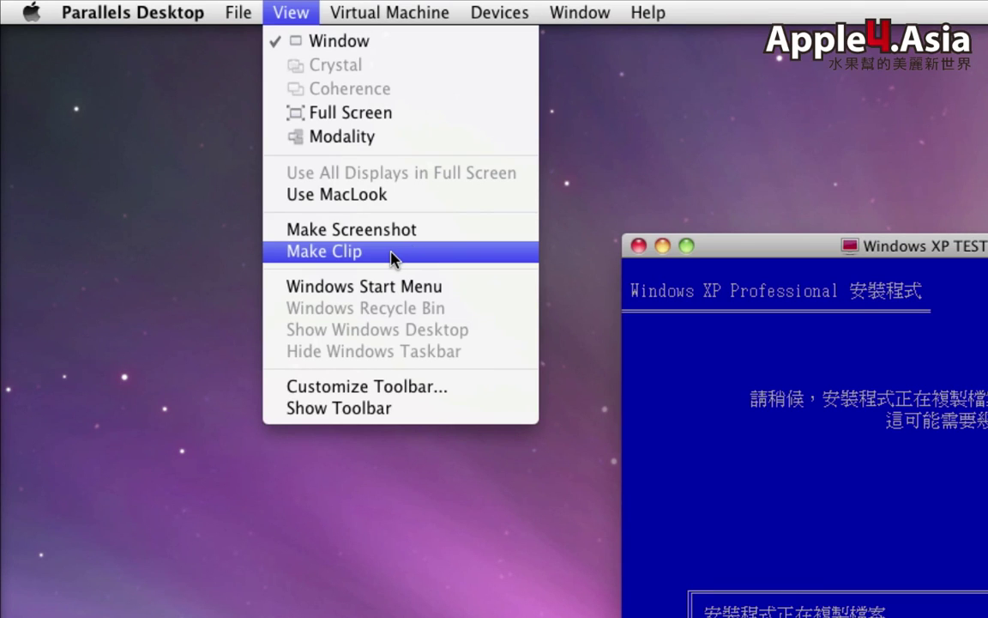
mouse_move(336, 7)
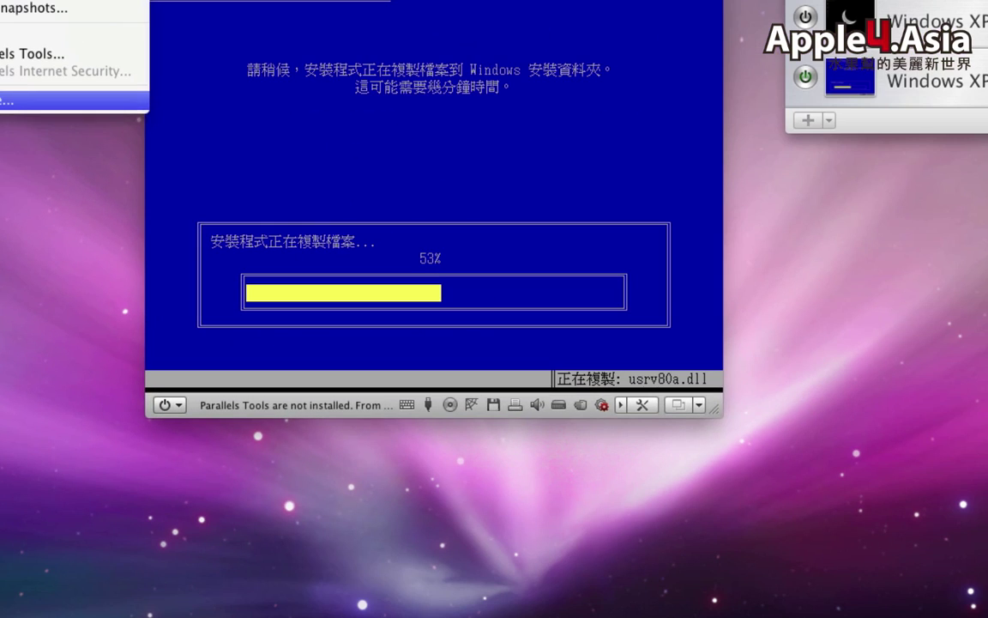
click(374, 438)
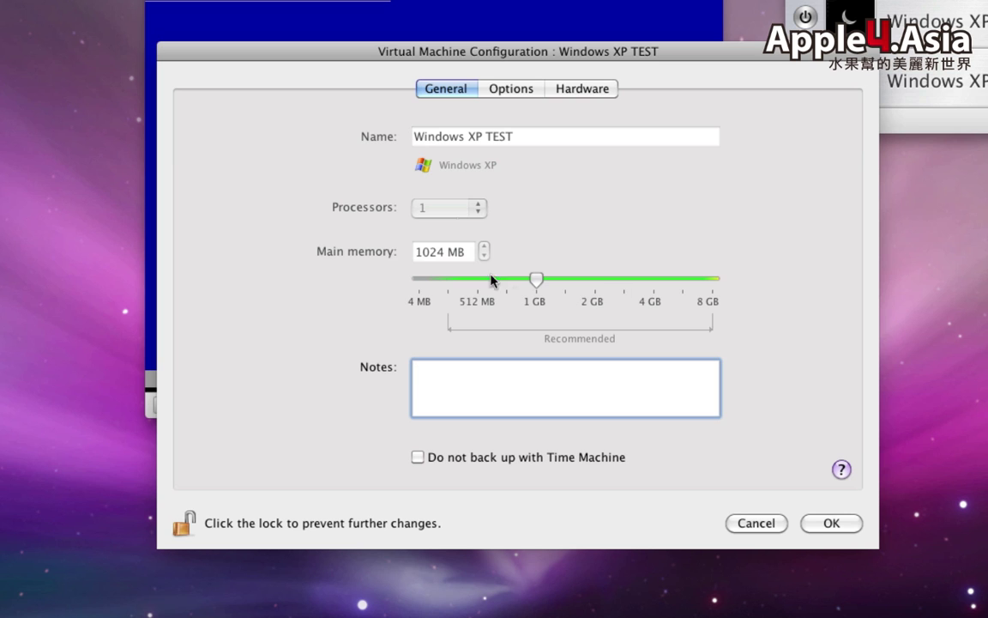
click(512, 89)
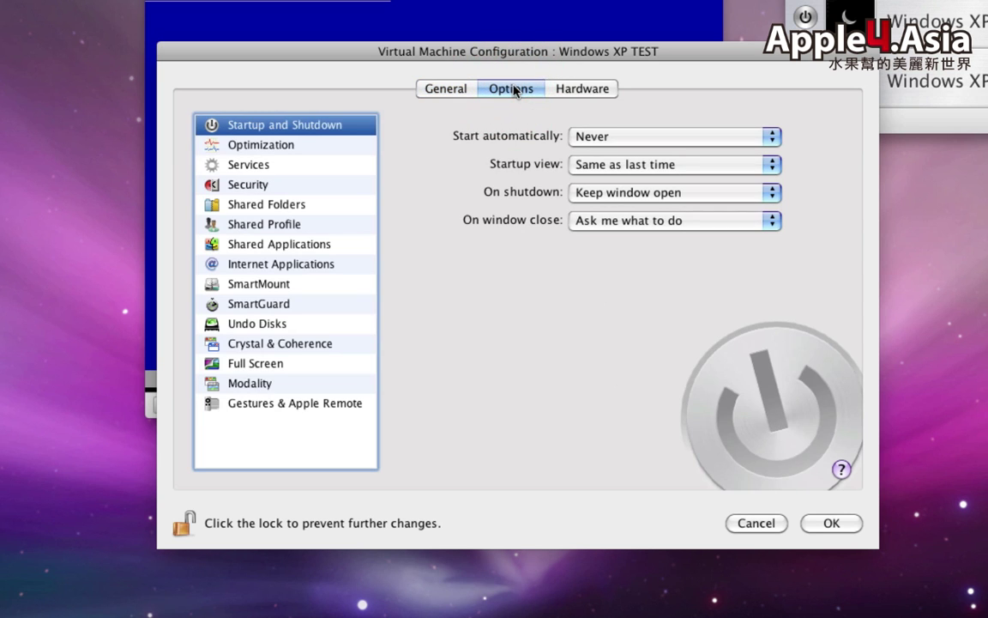
click(571, 89)
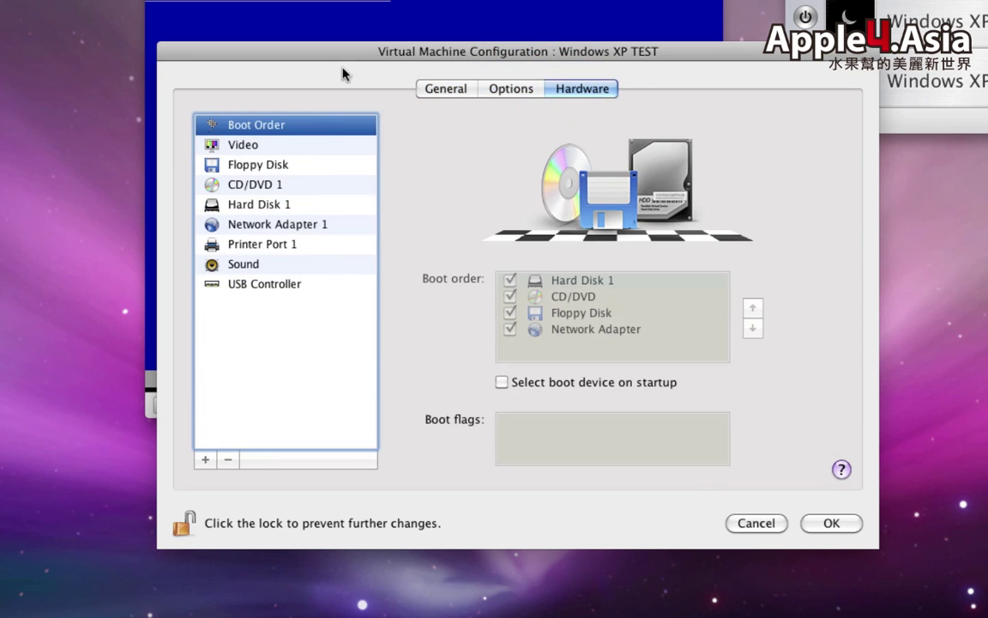
click(808, 521)
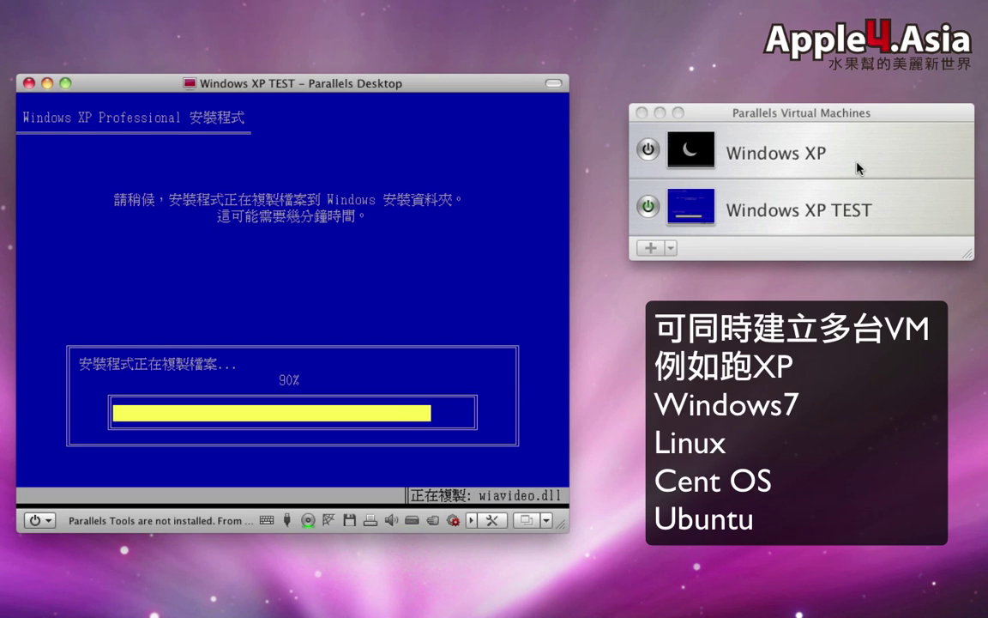
Step: Examine the options for adding another virtual machine to the Parallels Virtual Machines list
click(785, 243)
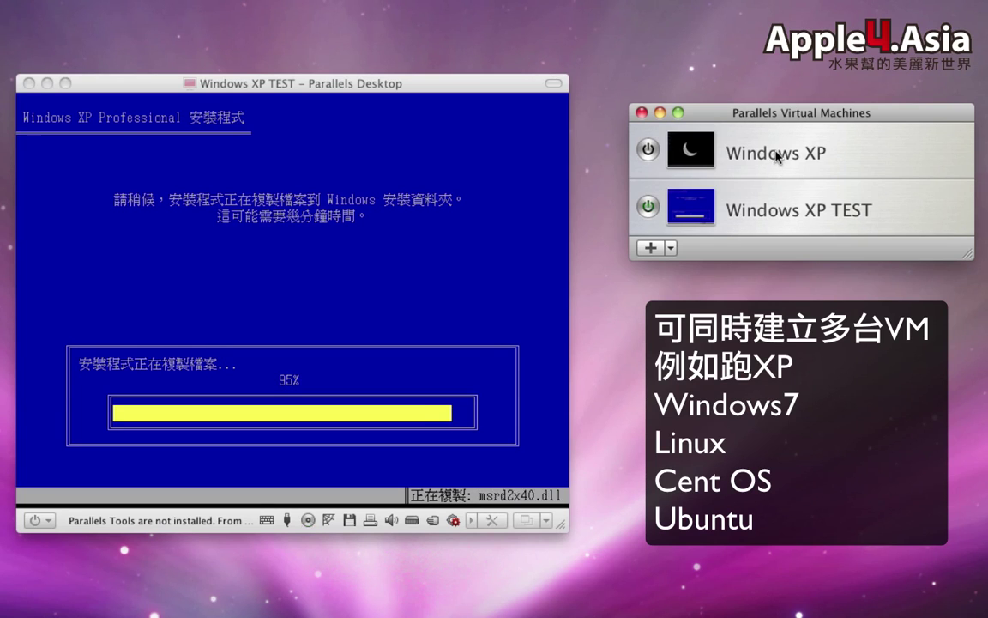
click(670, 247)
click(695, 249)
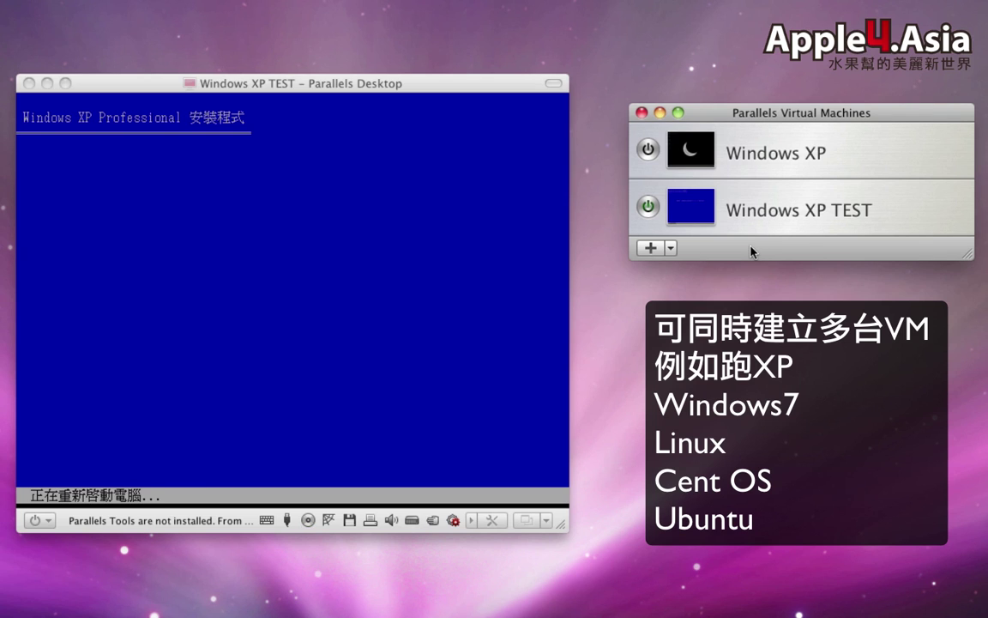
click(672, 248)
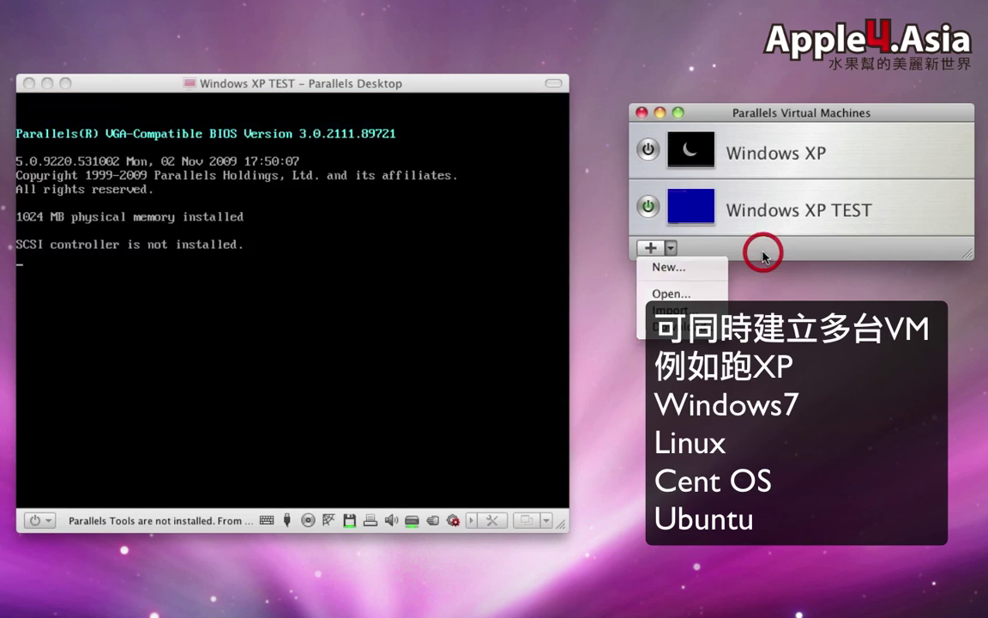
click(763, 255)
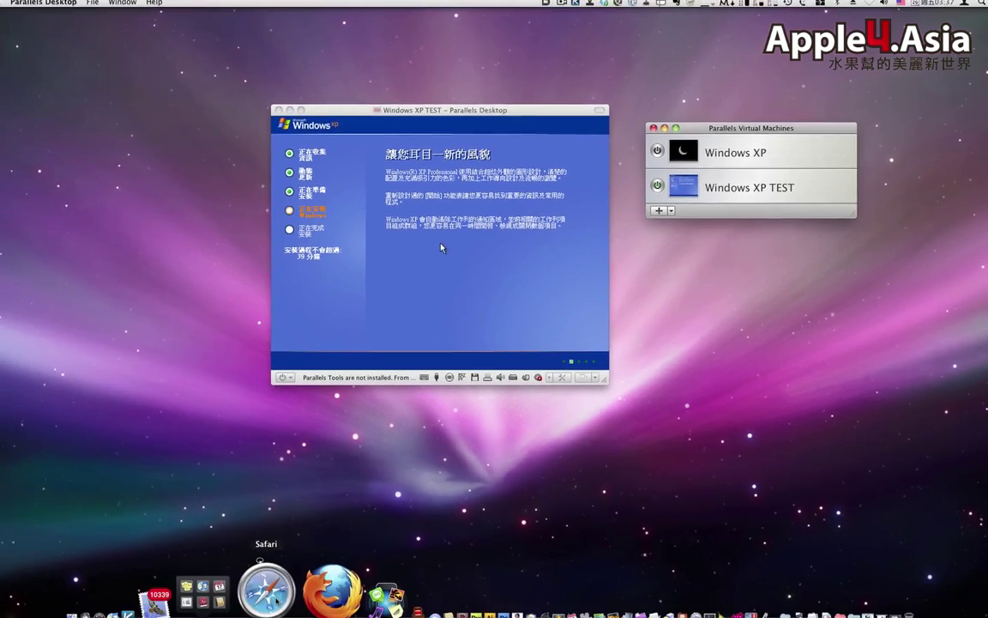
Step: Switch to Safari, browse the iPhone4.TW forum's SuperDuper! thread and the Plurk page, and minimise the browser window
click(290, 580)
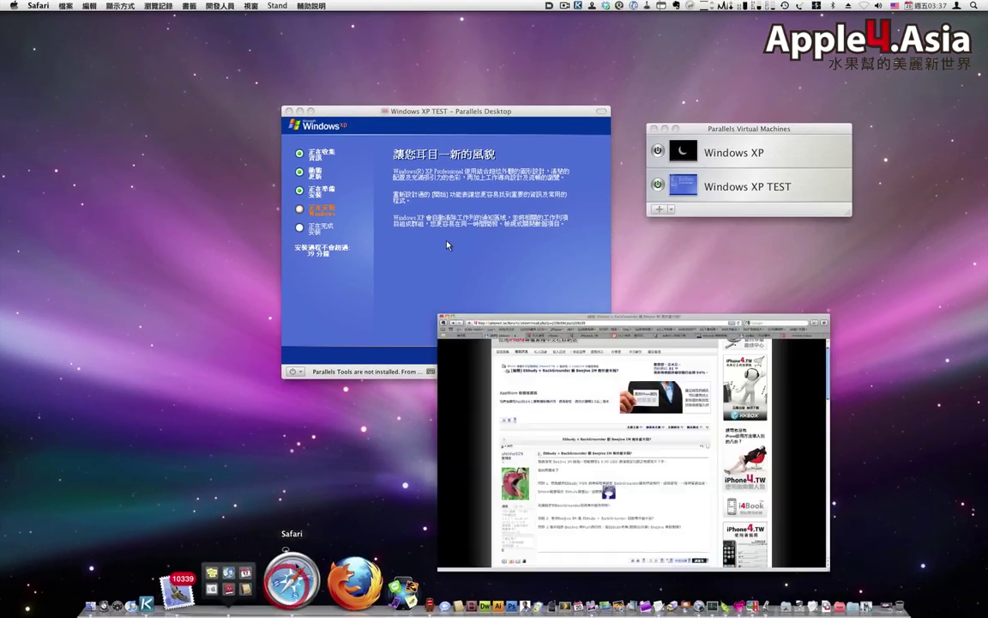
scroll(320, 214, up, 2)
click(321, 129)
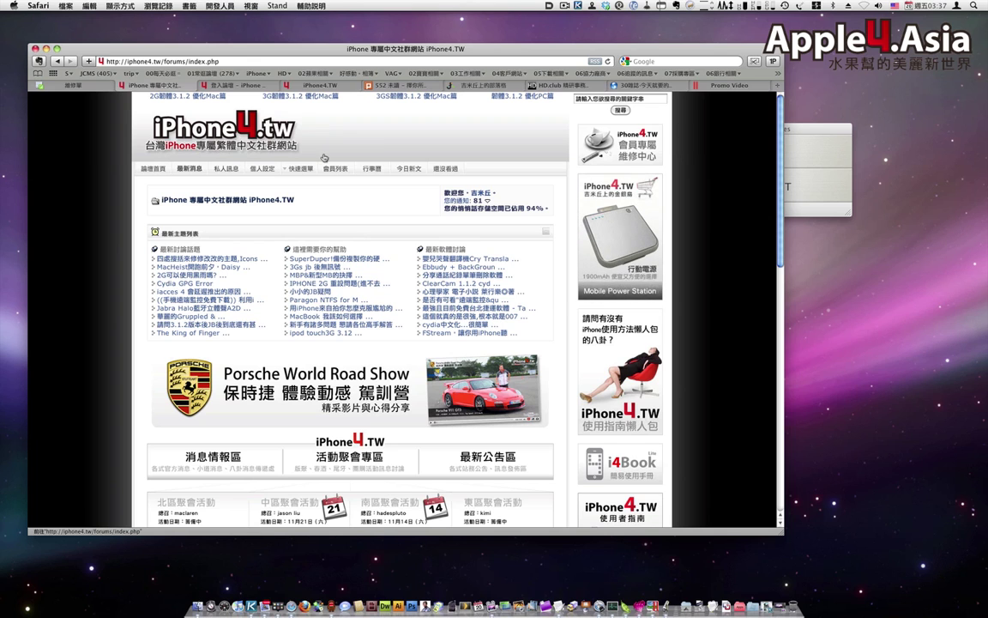
click(291, 258)
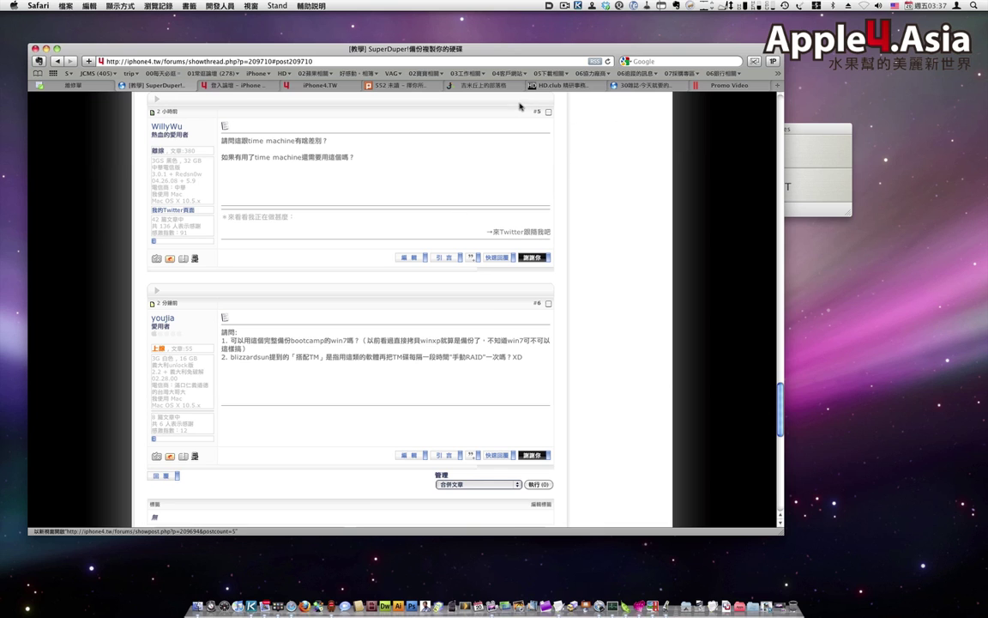
click(411, 87)
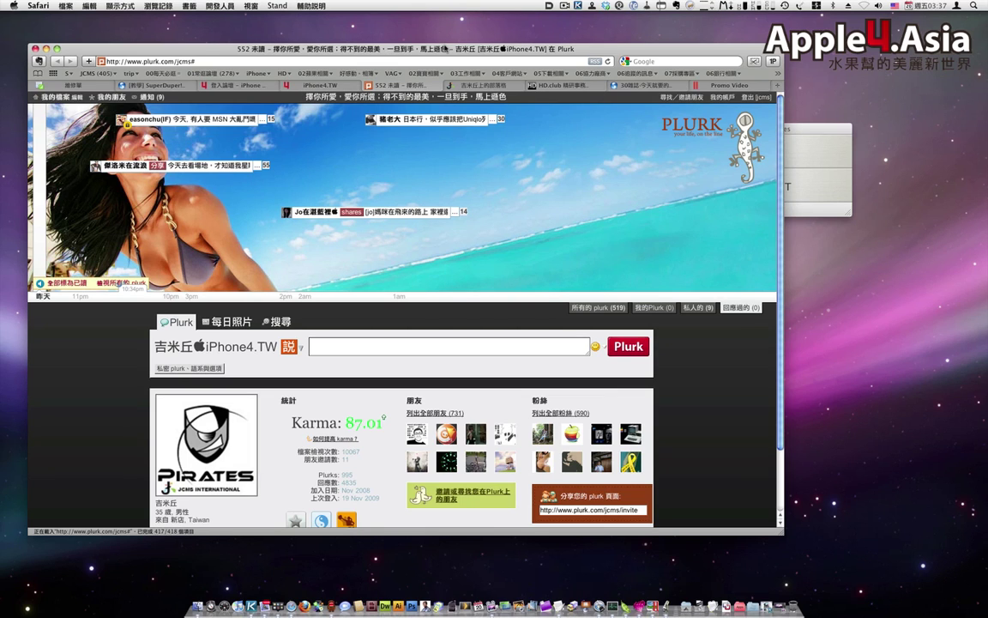
double_click(446, 48)
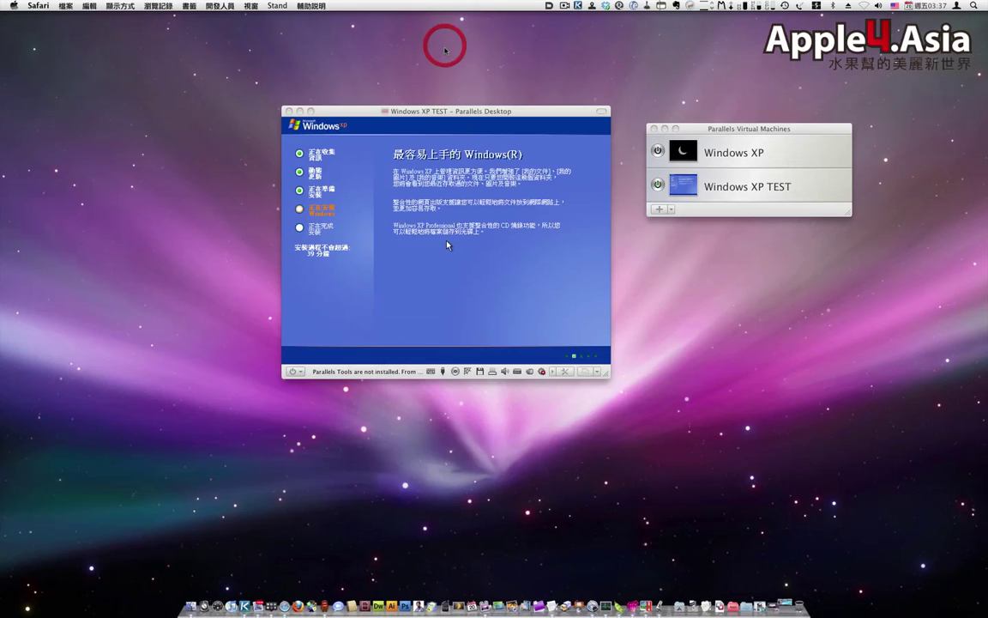